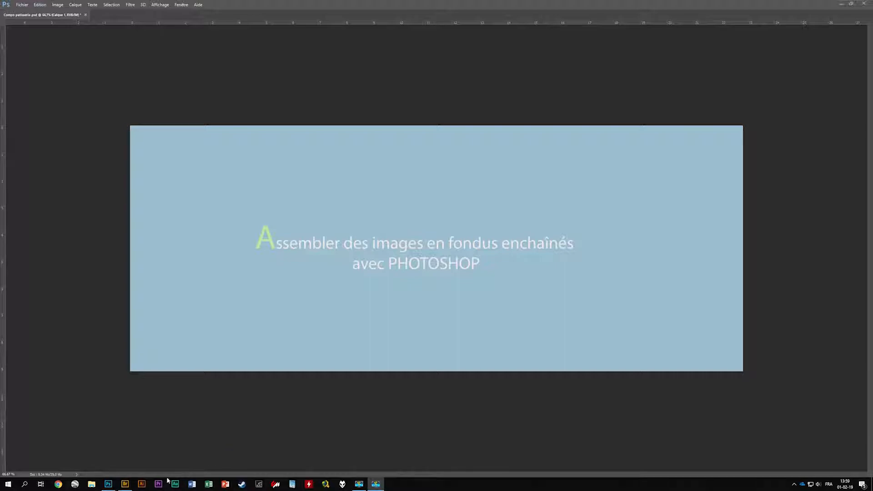
- Switch to Bridge and enlarge the preview area for the photo La gagnante .jpg
{"action": "mouse_move", "coordinate": [122, 485]}
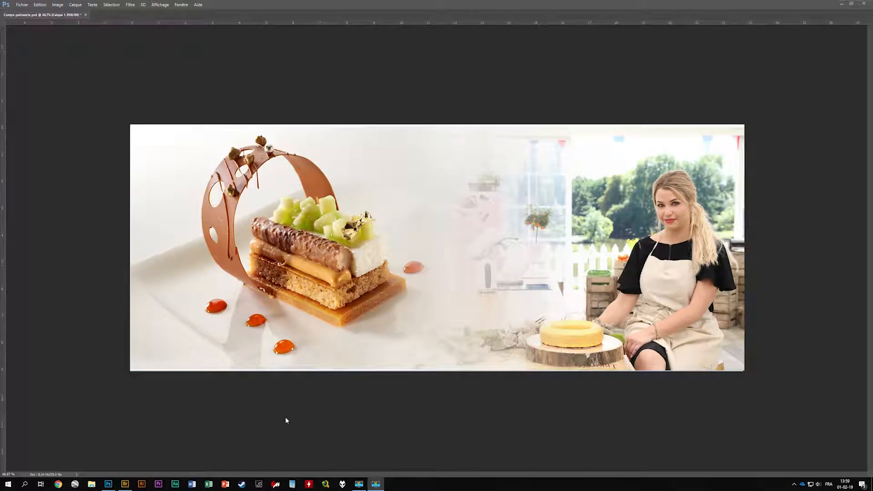
{"action": "left_click", "coordinate": [125, 484]}
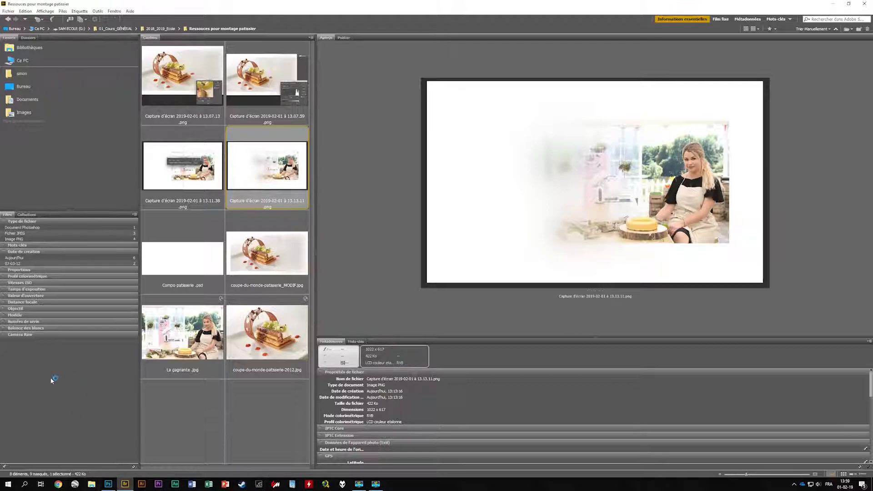
{"action": "left_click", "coordinate": [189, 353]}
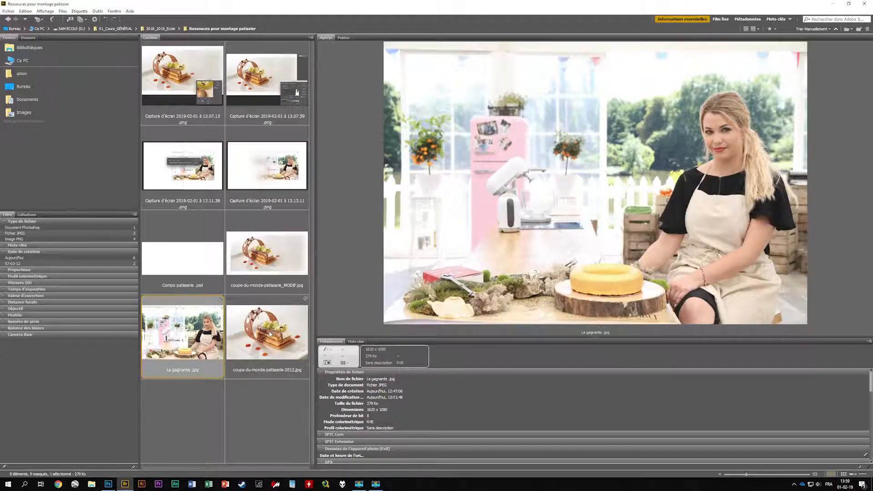
{"action": "left_click_drag", "start_coordinate": [590, 338], "coordinate": [589, 400]}
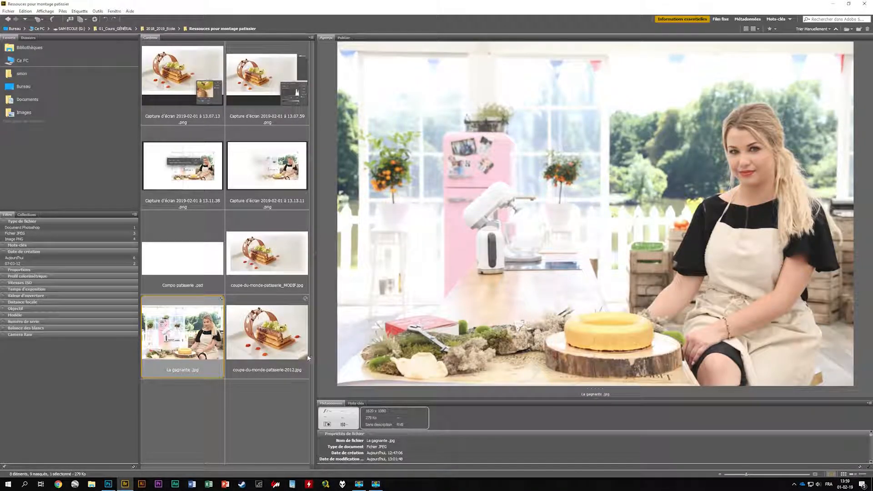
- Compare the previews of coupe-du-monde-patisserie-2012.jpg and La gagnante .jpg one after the other
{"action": "left_click", "coordinate": [290, 326]}
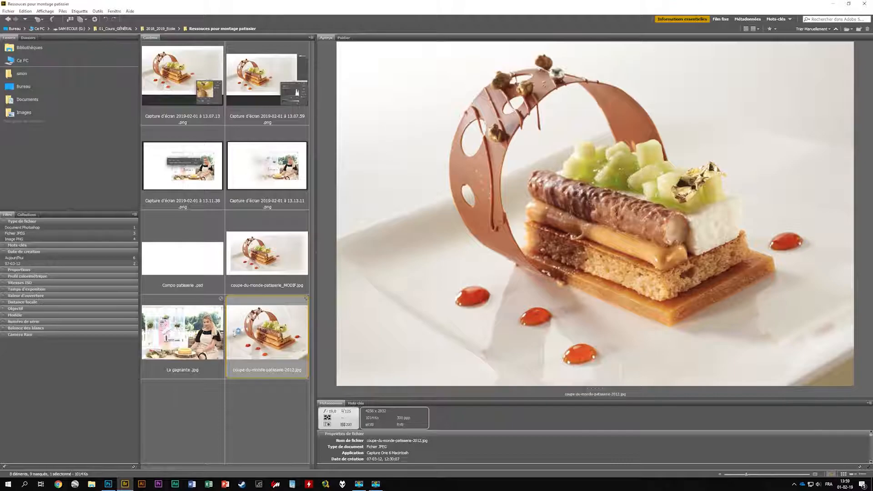
{"action": "left_click", "coordinate": [215, 334]}
{"action": "left_click", "coordinate": [255, 334]}
{"action": "left_click", "coordinate": [214, 335]}
{"action": "left_click", "coordinate": [257, 336]}
{"action": "left_click", "coordinate": [200, 334]}
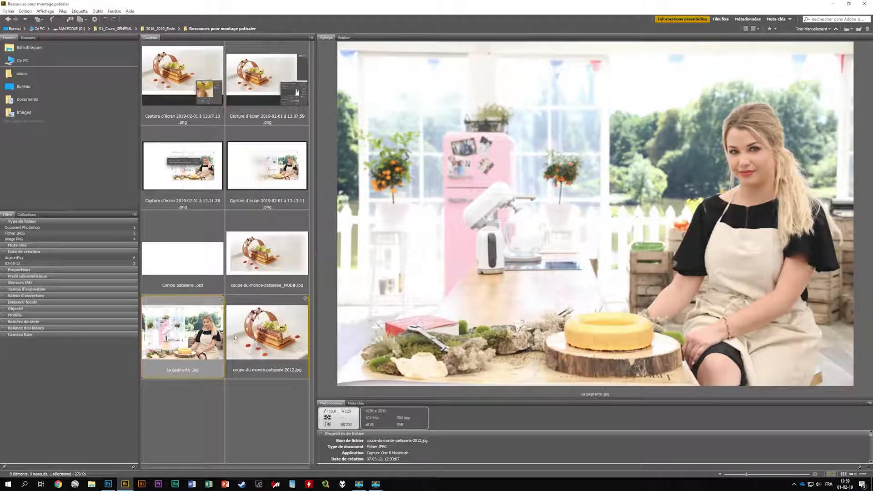
- Place coupe-du-monde-patisserie-2012.jpg before La gagnante .jpg and preview both photos side by side, pastry first
{"action": "left_click_drag", "start_coordinate": [255, 335], "coordinate": [195, 334]}
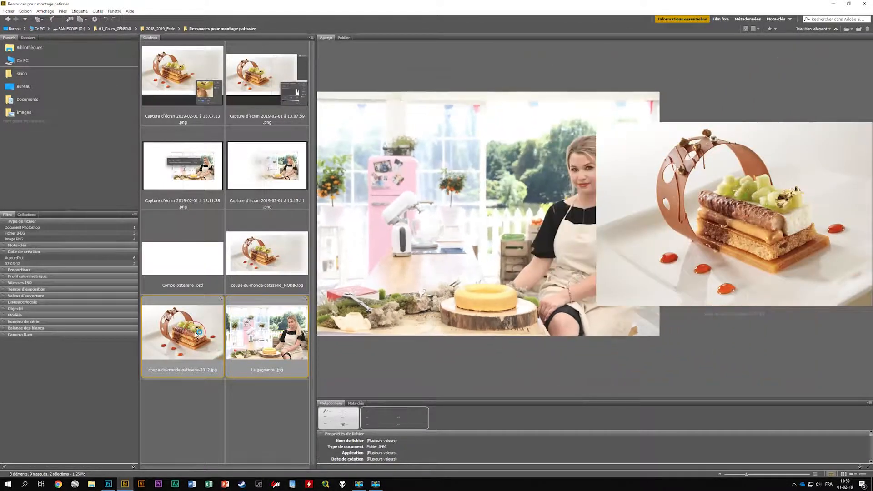
{"action": "left_click", "coordinate": [196, 334], "text": "ctrl"}
{"action": "left_click", "coordinate": [274, 389]}
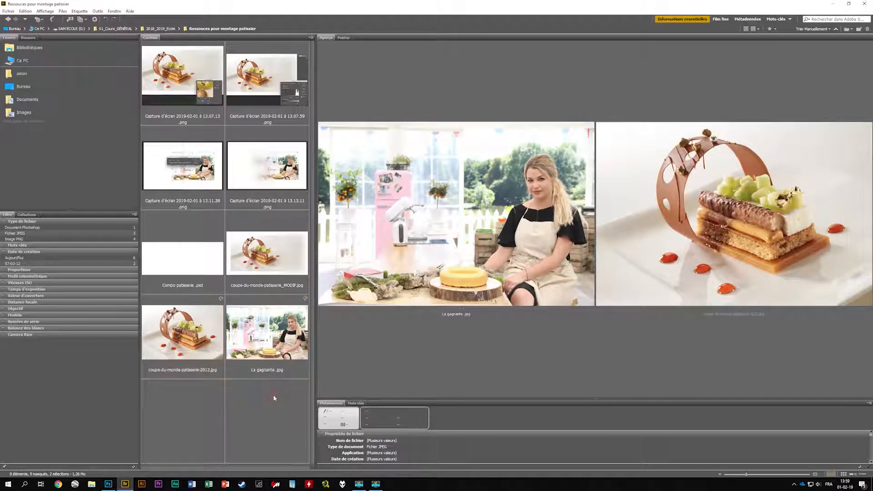
{"action": "left_click", "coordinate": [267, 352]}
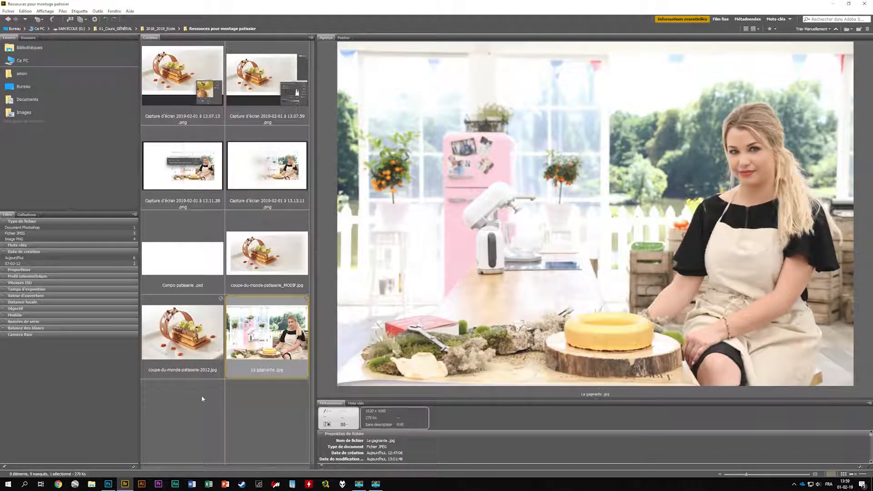
{"action": "left_click", "coordinate": [203, 347]}
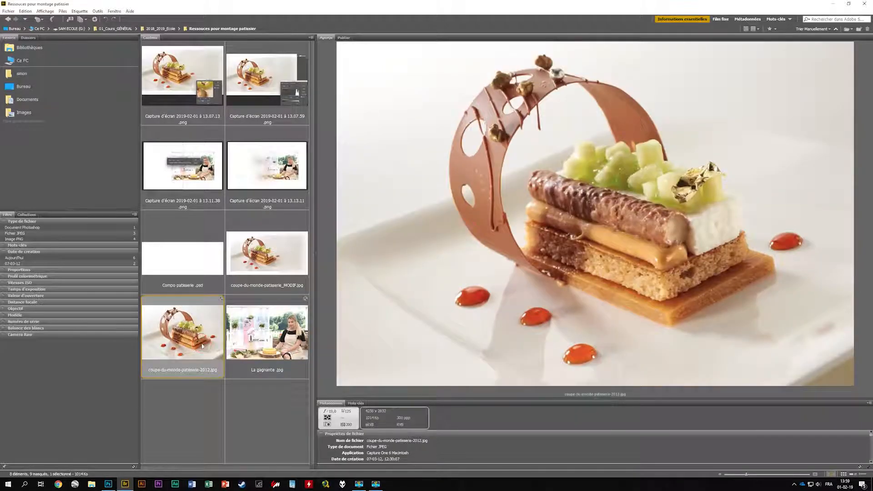
{"action": "left_click", "coordinate": [256, 349], "text": "ctrl"}
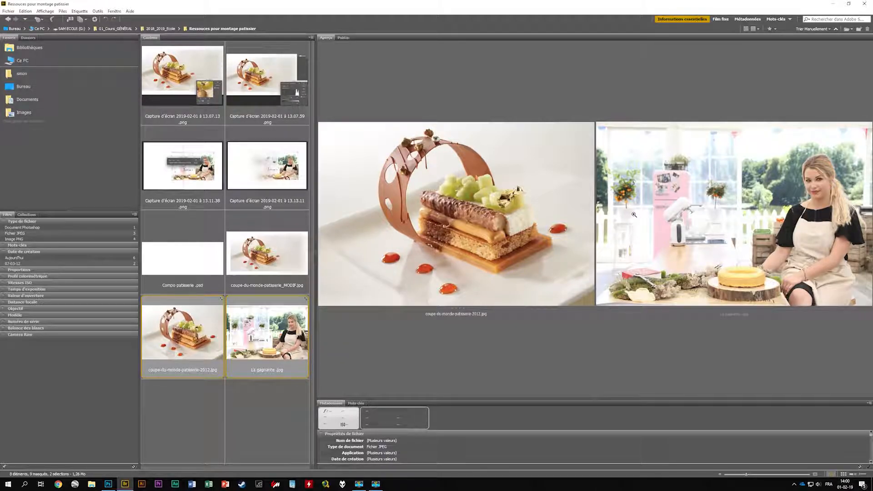
- Examine coupe-du-monde-patisserie_MODIF.jpg and the two captures showing its Gaussian blur and Levels adjustments
{"action": "left_click", "coordinate": [287, 264]}
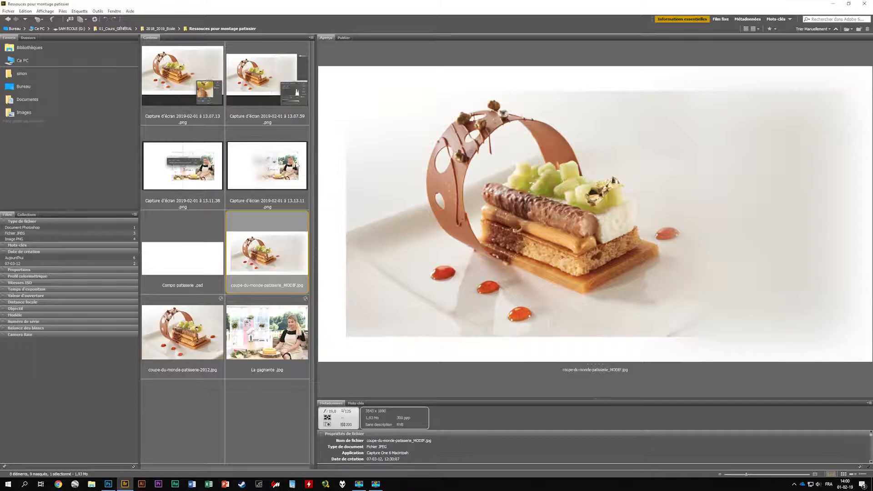
{"action": "left_click", "coordinate": [205, 77]}
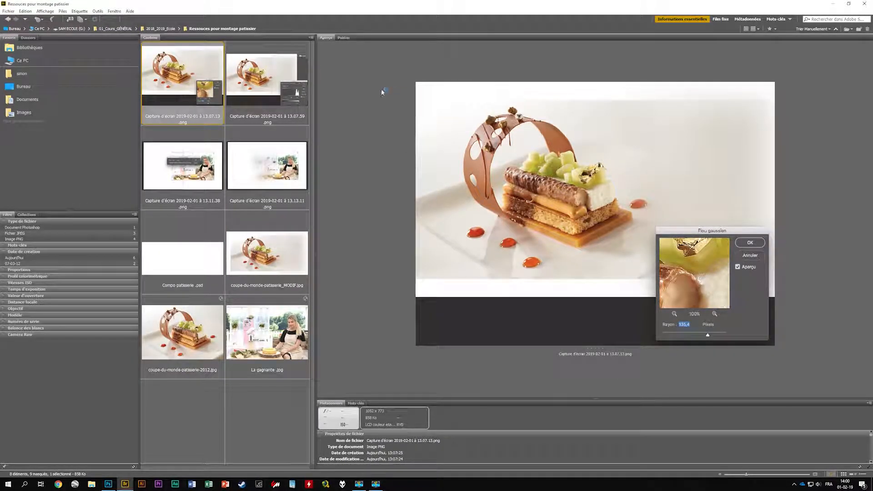
{"action": "left_click", "coordinate": [286, 72]}
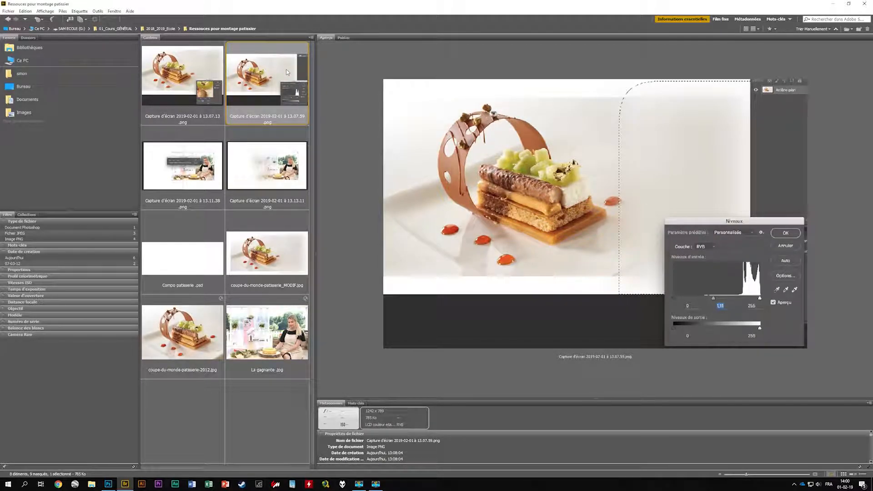
{"action": "left_click", "coordinate": [213, 75]}
{"action": "left_click", "coordinate": [267, 71]}
- Compare the capture of the 200-pixel feathered selection with the capture of the faded photo of the woman
{"action": "left_click", "coordinate": [193, 173]}
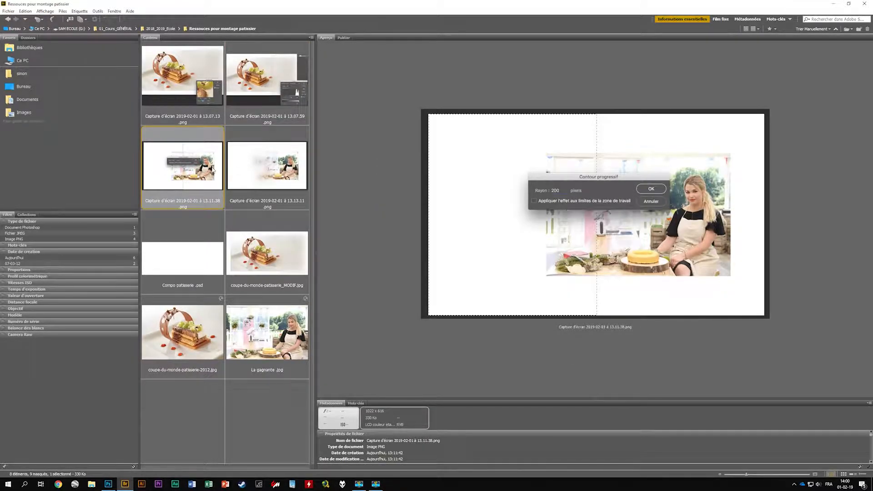
{"action": "left_click", "coordinate": [266, 169]}
{"action": "left_click", "coordinate": [193, 170]}
{"action": "left_click", "coordinate": [260, 169]}
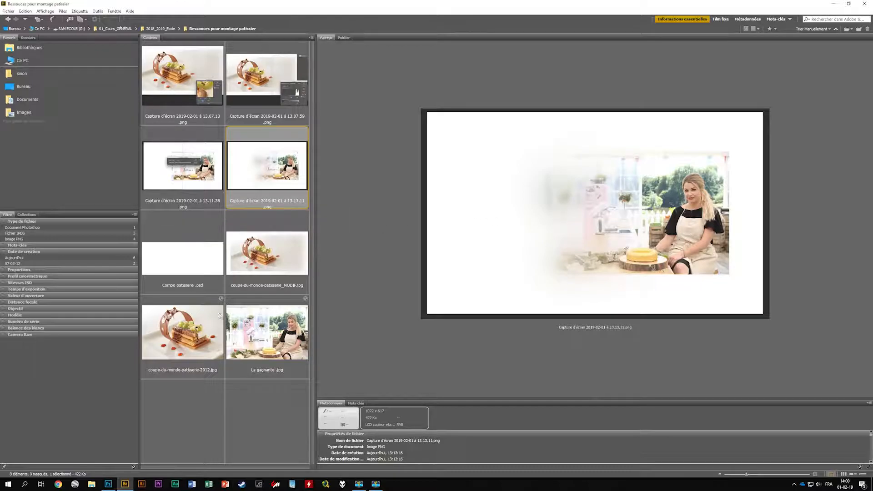
- Preview the faded photo of the woman beside the original pastry photo and beside the Gaussian blur capture
{"action": "left_click", "coordinate": [212, 343]}
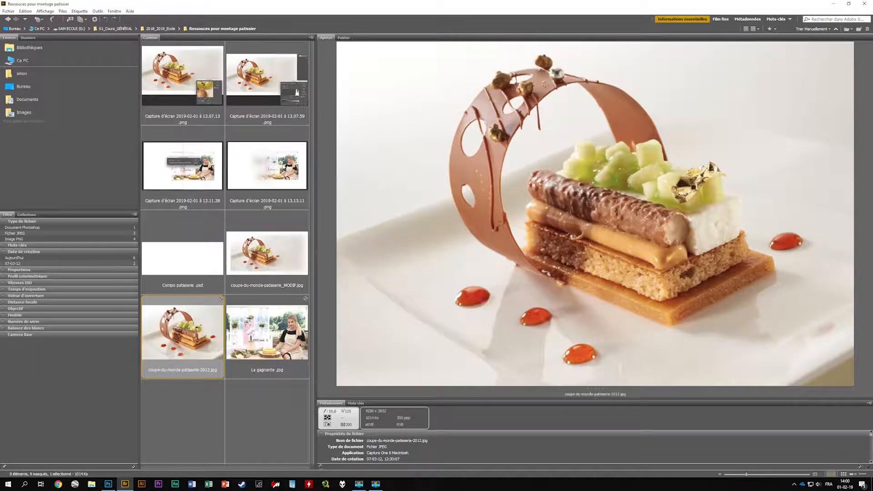
{"action": "left_click", "coordinate": [284, 167], "text": "ctrl"}
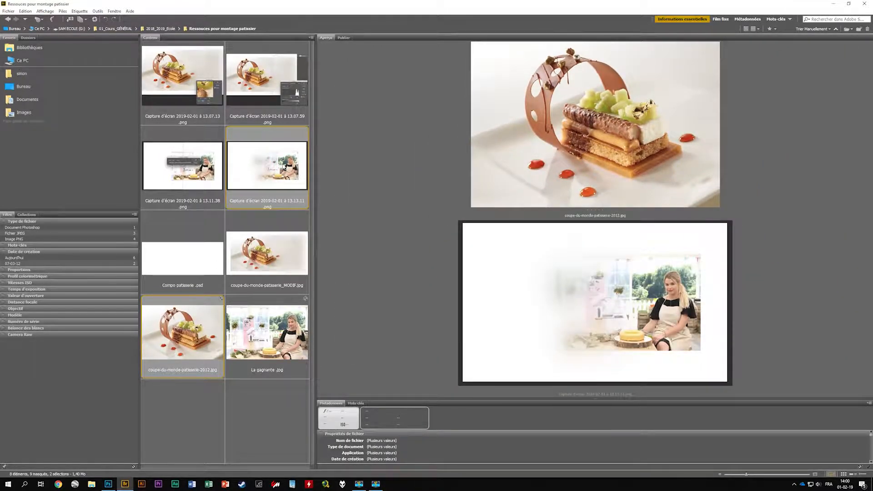
{"action": "left_click", "coordinate": [186, 82]}
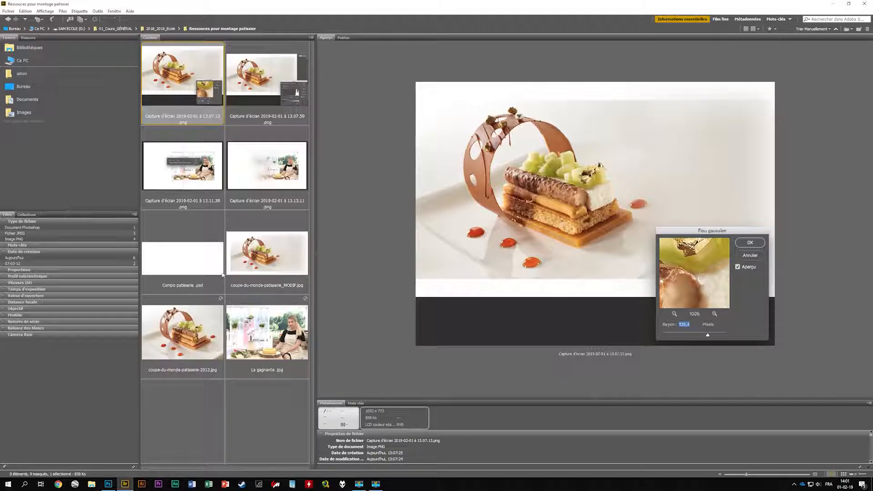
{"action": "left_click", "coordinate": [270, 172], "text": "ctrl"}
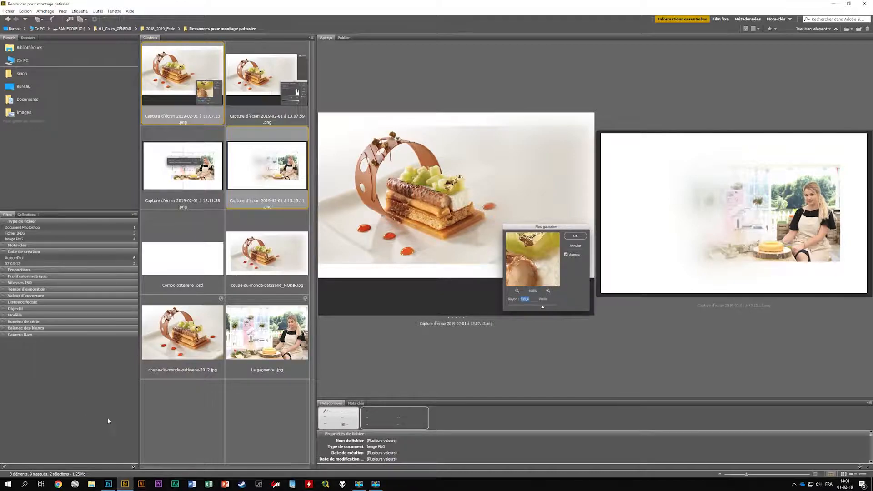
- Switch to Photoshop, display the panels, and hide the title text layer and the blue Calque 2 layer
{"action": "left_click", "coordinate": [113, 487]}
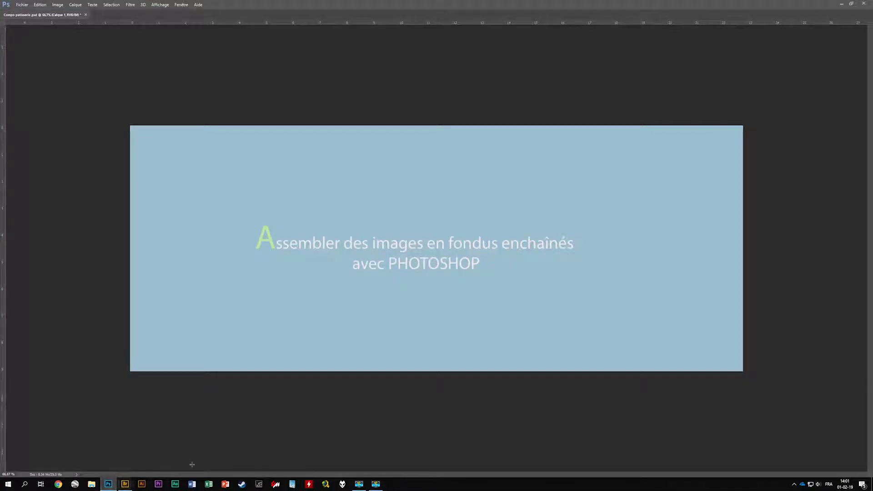
{"action": "key", "text": "Tab"}
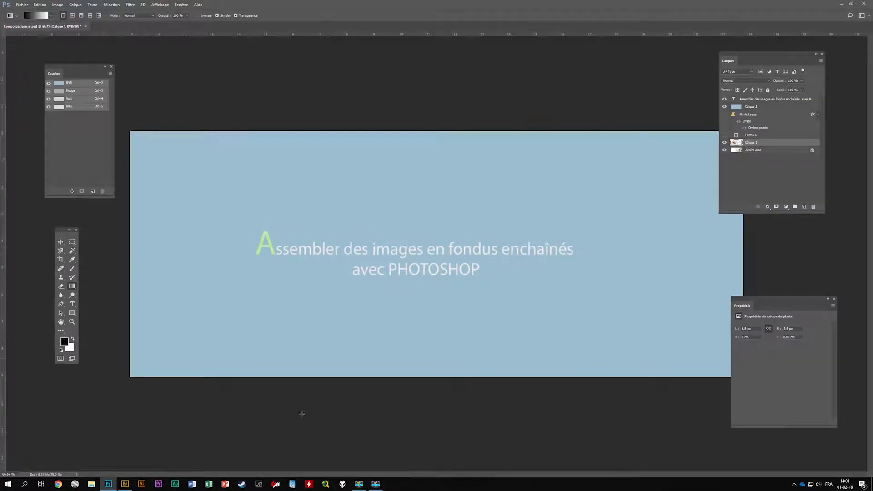
{"action": "left_click", "coordinate": [724, 98]}
{"action": "left_click", "coordinate": [725, 107]}
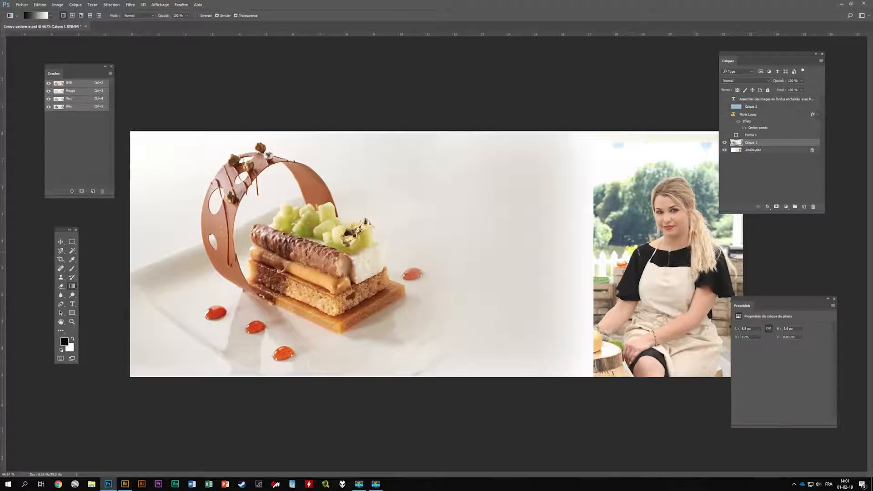
- Toggle the visibility of Calque 1 to examine the pastry layer and the background photo beneath it
{"action": "left_click", "coordinate": [724, 143]}
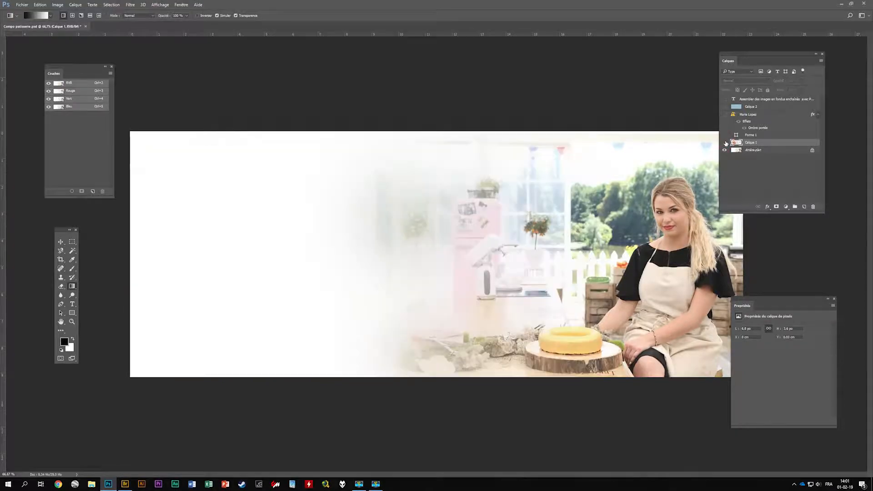
{"action": "left_click", "coordinate": [753, 151]}
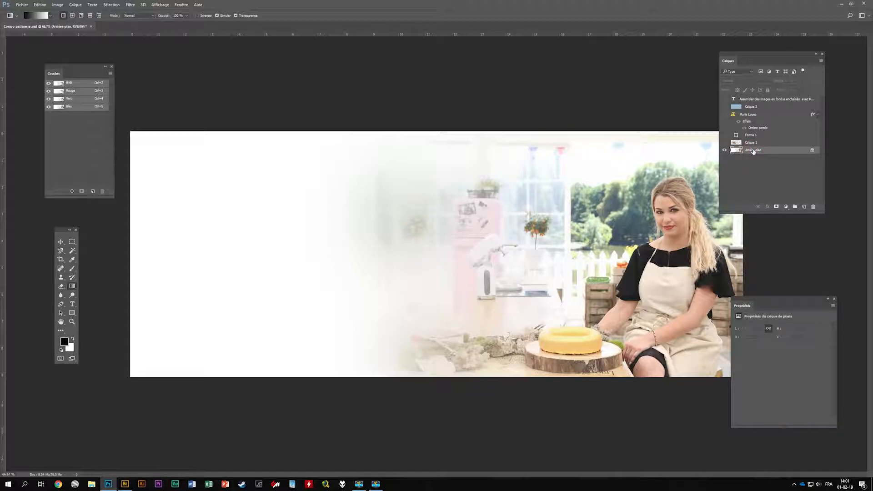
{"action": "left_click", "coordinate": [725, 142]}
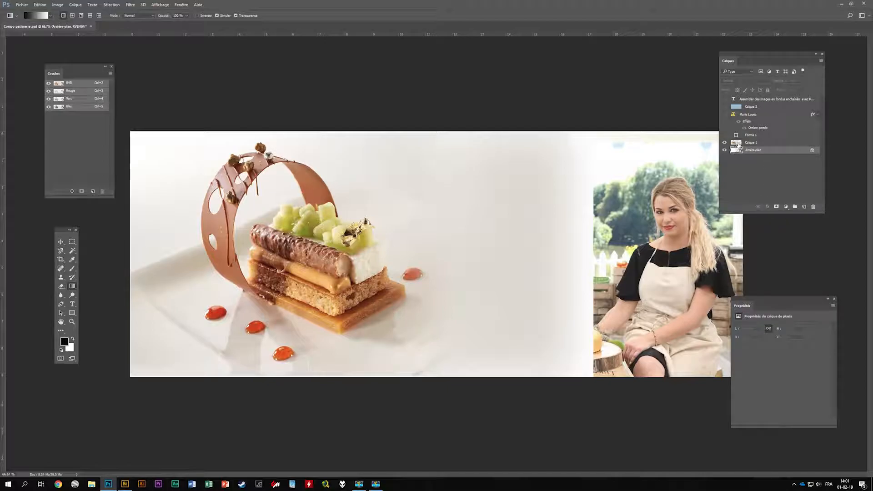
{"action": "left_click", "coordinate": [736, 142]}
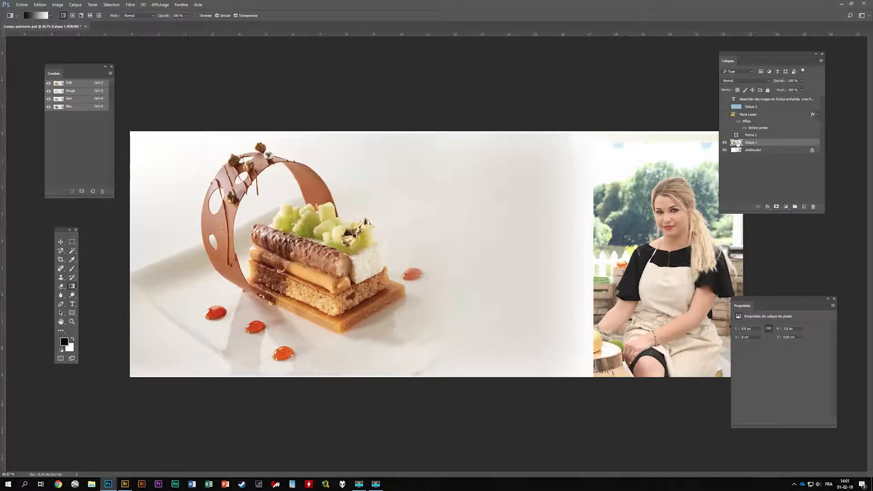
{"action": "left_click", "coordinate": [724, 143]}
{"action": "left_click", "coordinate": [724, 142]}
- Load the outline of Calque 1 as a selection, save it as an alpha channel, and display that channel over the image
{"action": "left_click", "coordinate": [739, 142], "text": "ctrl"}
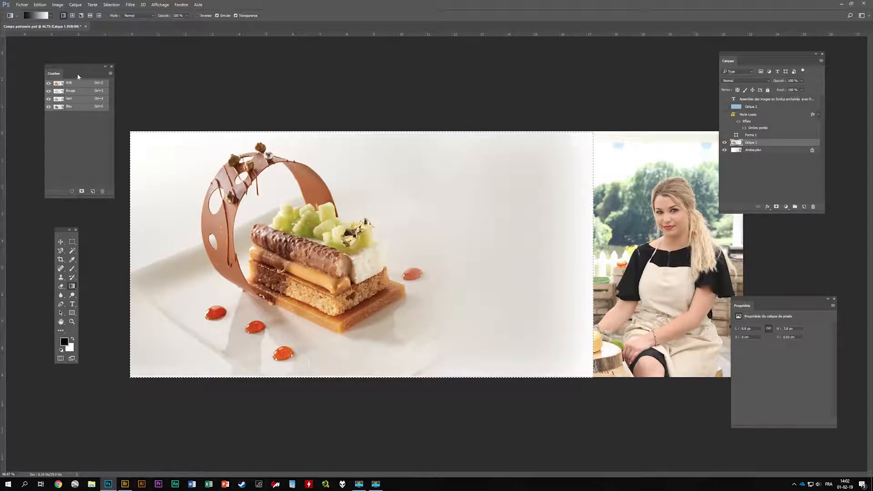
{"action": "left_click_drag", "start_coordinate": [100, 65], "coordinate": [672, 49]}
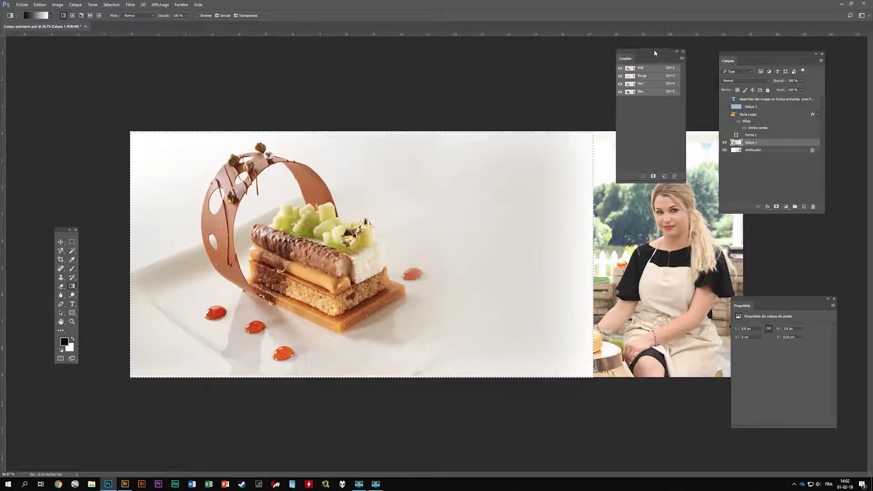
{"action": "left_click", "coordinate": [652, 176]}
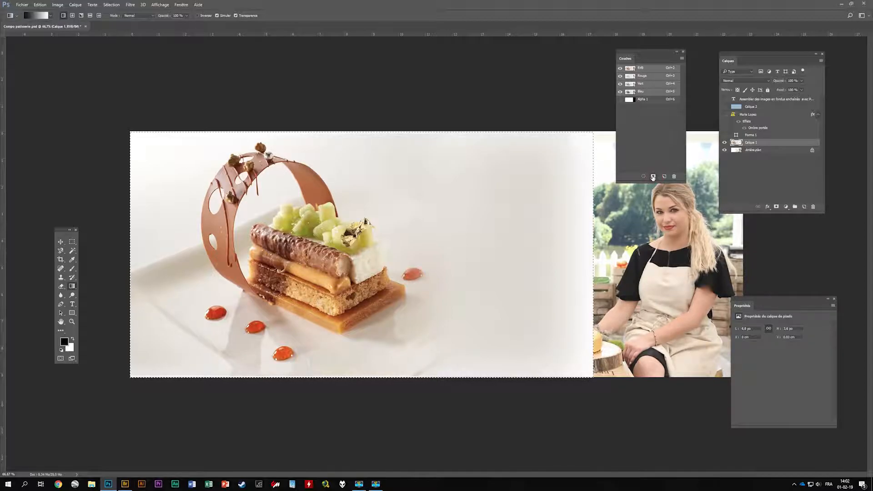
{"action": "left_click", "coordinate": [620, 100]}
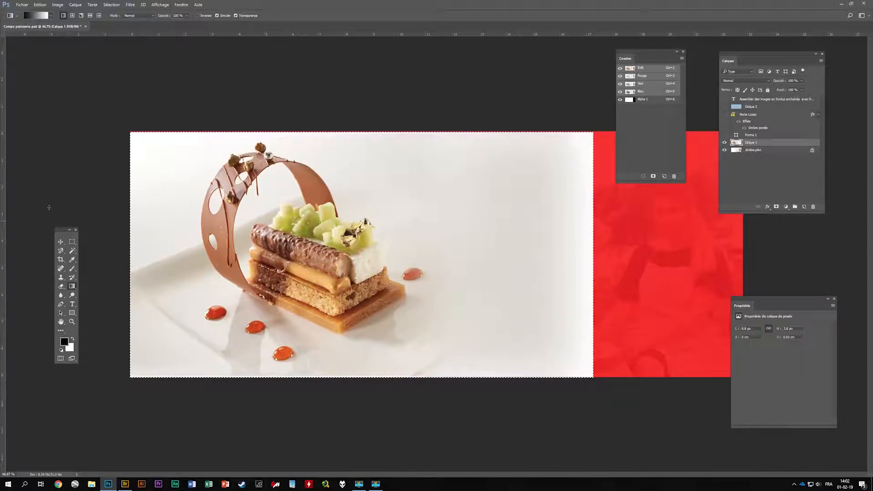
- Move the toolbox closer to the image and swap the colours so white is the foreground
{"action": "left_click_drag", "start_coordinate": [63, 233], "coordinate": [109, 166]}
{"action": "left_click", "coordinate": [117, 271]}
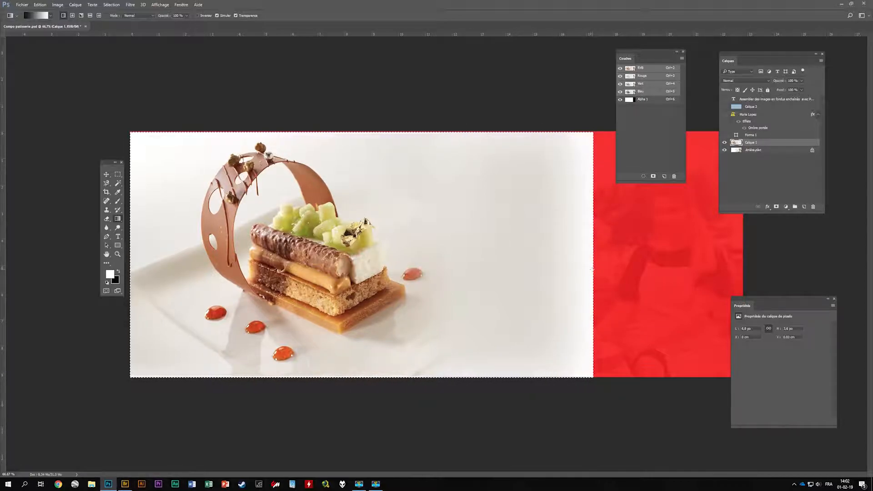
{"action": "left_click_drag", "start_coordinate": [591, 267], "coordinate": [505, 269]}
{"action": "left_click_drag", "start_coordinate": [404, 264], "coordinate": [374, 262]}
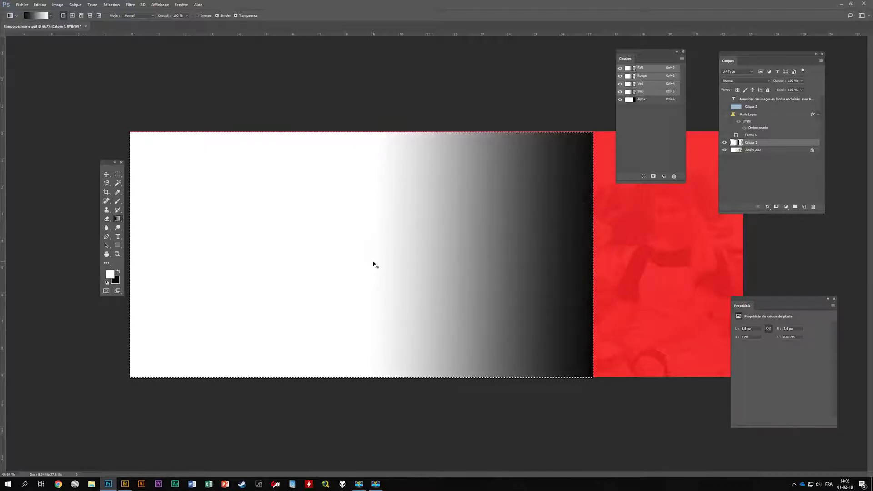
{"action": "key", "text": "ctrl+2"}
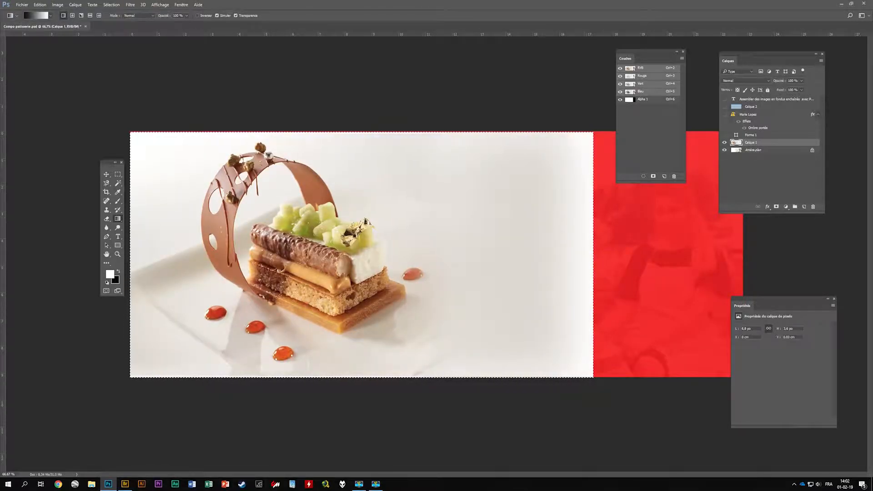
- Target the Alpha 1 channel, undo the first gradient attempt, and draw a horizontal black-to-white gradient from beside the pastry to the selection's right edge
{"action": "left_click", "coordinate": [646, 101]}
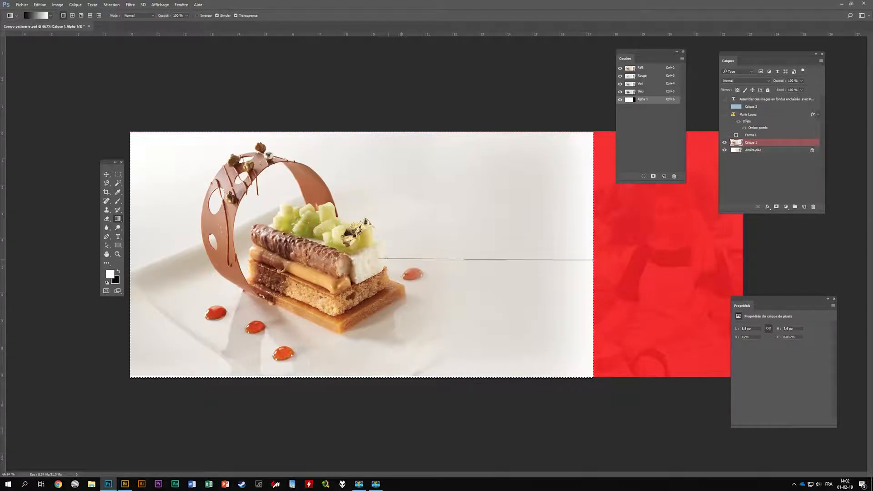
{"action": "left_click_drag", "start_coordinate": [385, 259], "coordinate": [593, 259]}
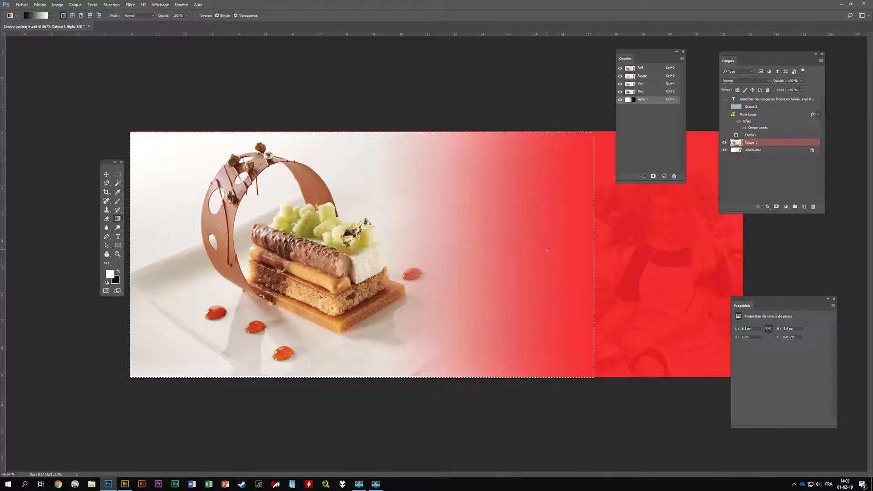
{"action": "key", "text": "ctrl+z"}
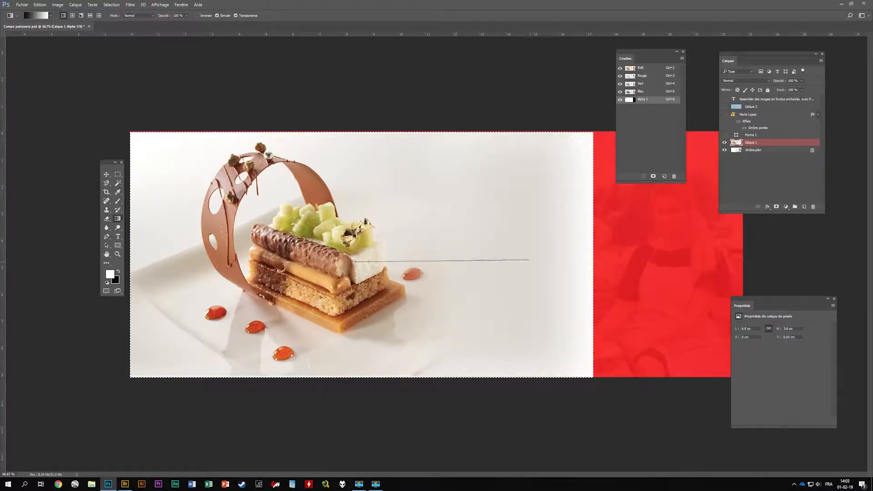
{"action": "left_click_drag", "start_coordinate": [592, 262], "coordinate": [592, 262]}
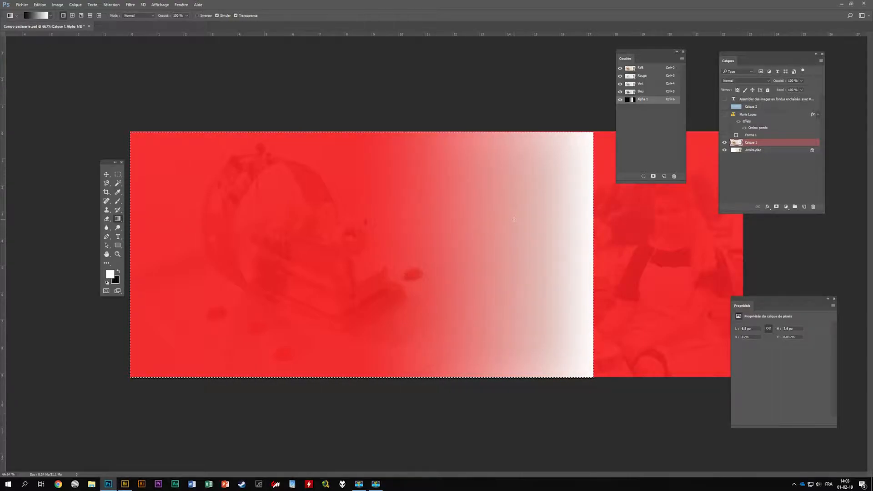
- Load Alpha 1 as a selection, hide that channel, return to the RVB composite, delete the selected pixels from Calque 1, and deselect
{"action": "left_click", "coordinate": [627, 100], "text": "ctrl"}
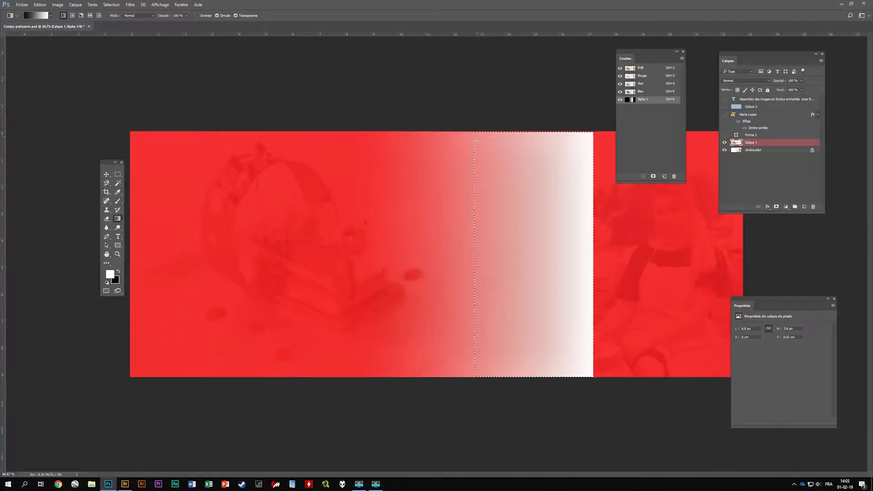
{"action": "left_click", "coordinate": [620, 101]}
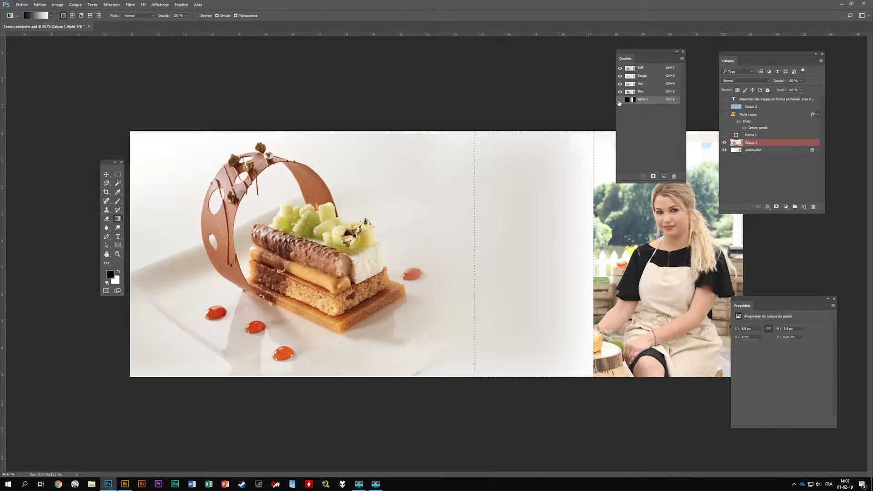
{"action": "left_click", "coordinate": [649, 69]}
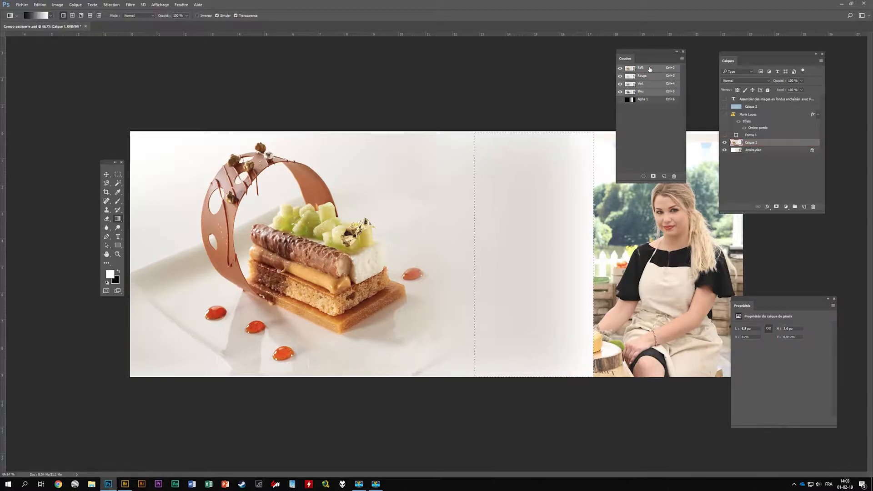
{"action": "key", "text": "Delete"}
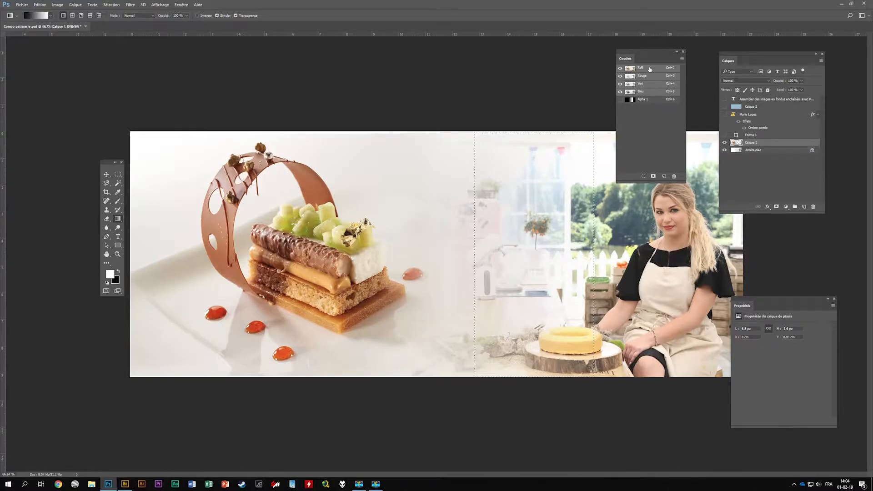
{"action": "key", "text": "ctrl+d"}
- Compare the Alpha 1 overlay with the faded pastry layer and examine the blended image without the panels
{"action": "left_click", "coordinate": [620, 100]}
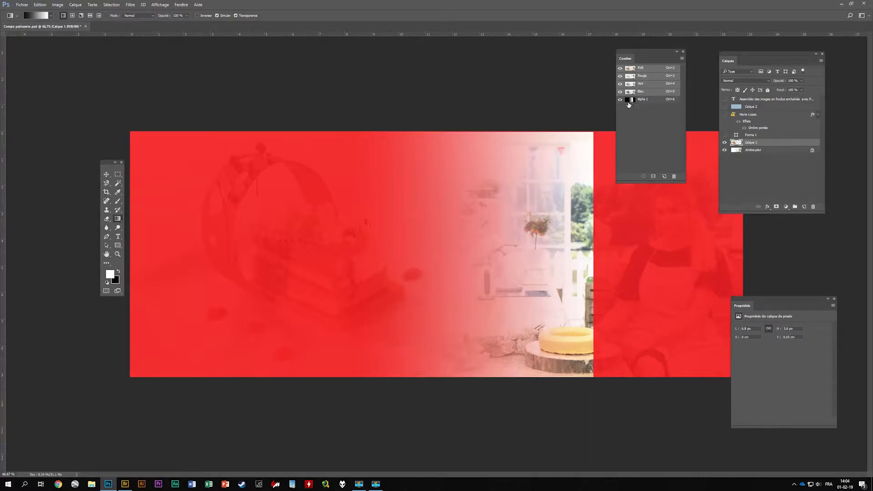
{"action": "left_click", "coordinate": [620, 100]}
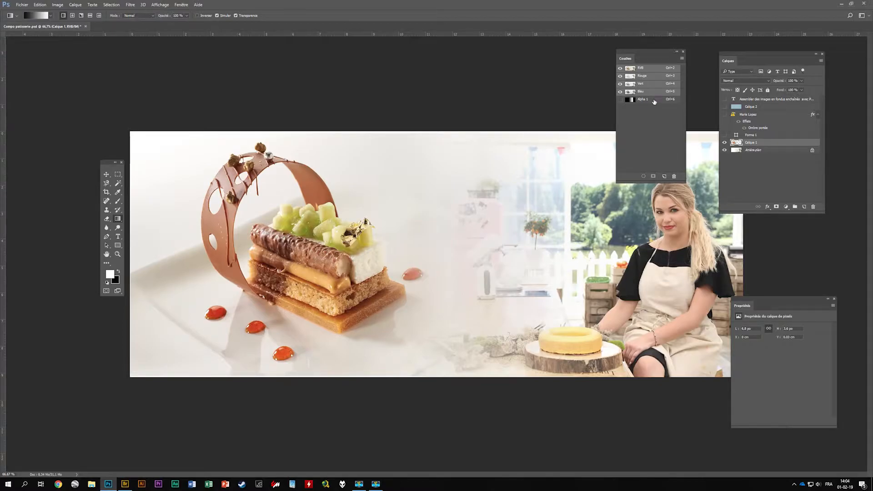
{"action": "key", "text": "Tab"}
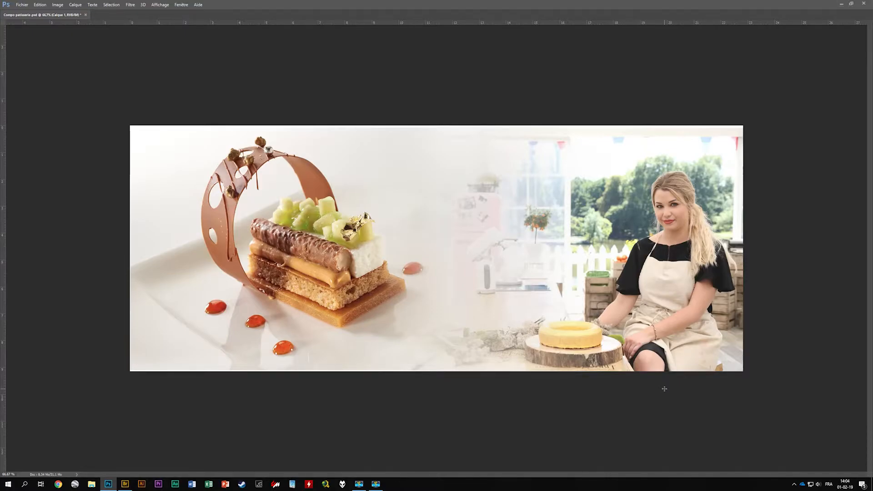
{"action": "key", "text": "Tab"}
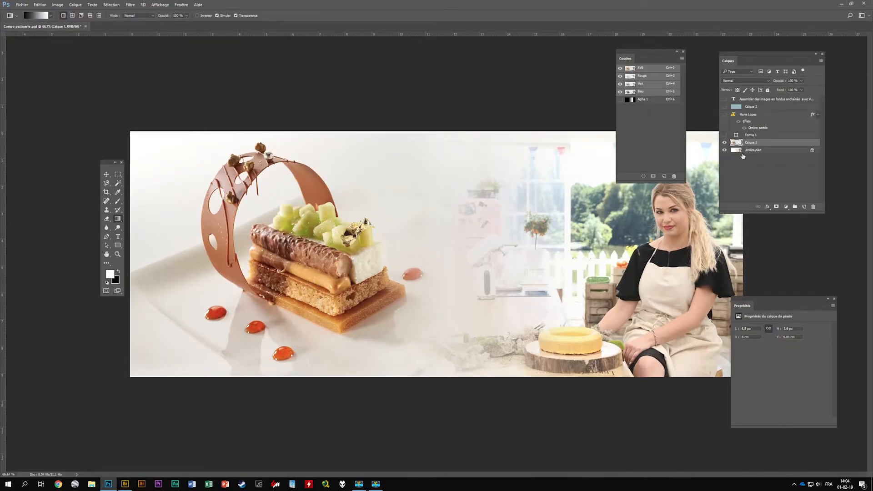
- Show the text layer with the woman's name, move it to the image's lower-left corner, deselect it, and check the composition without the panels
{"action": "left_click", "coordinate": [725, 115]}
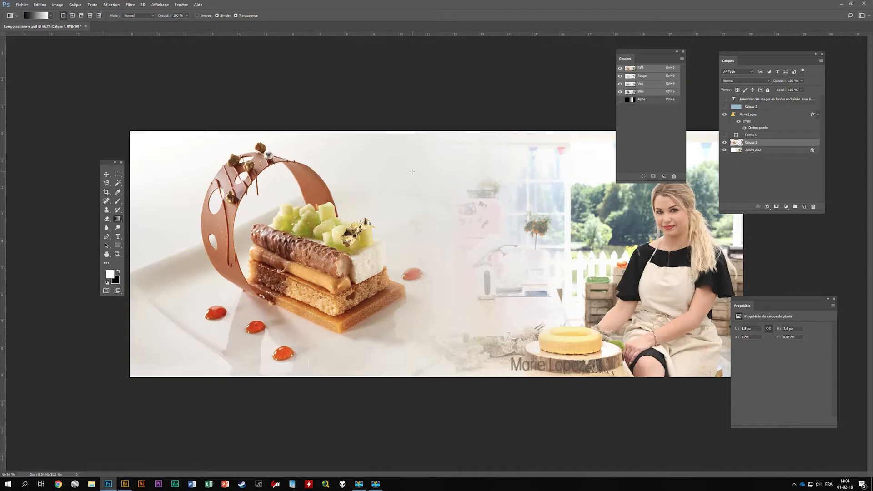
{"action": "left_click", "coordinate": [106, 174]}
{"action": "left_click_drag", "start_coordinate": [528, 373], "coordinate": [150, 369]}
{"action": "left_click", "coordinate": [241, 406]}
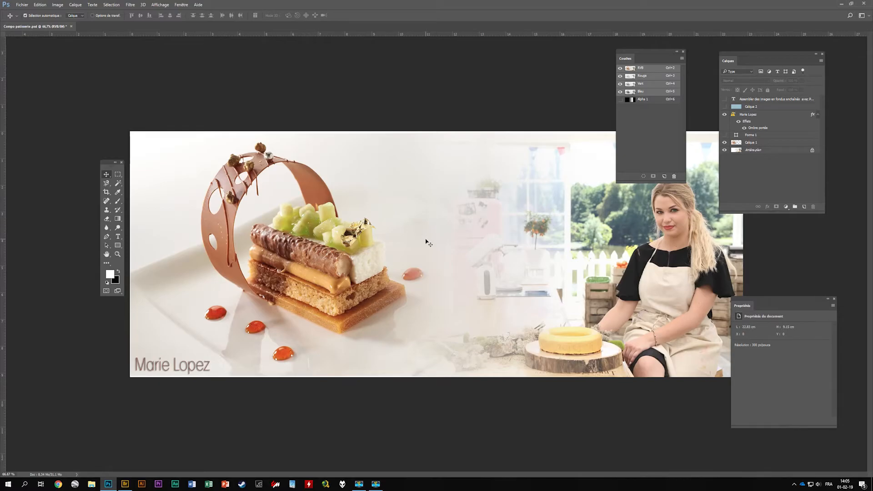
{"action": "key", "text": "Tab"}
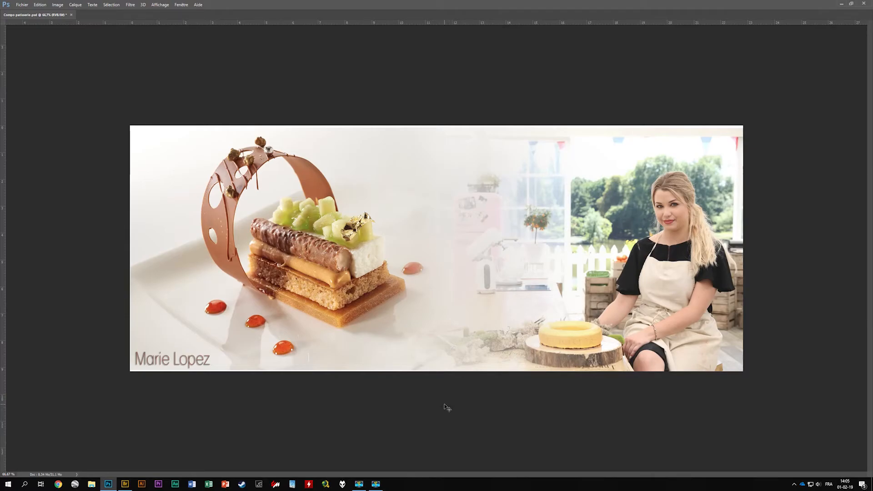
{"action": "key", "text": "Tab"}
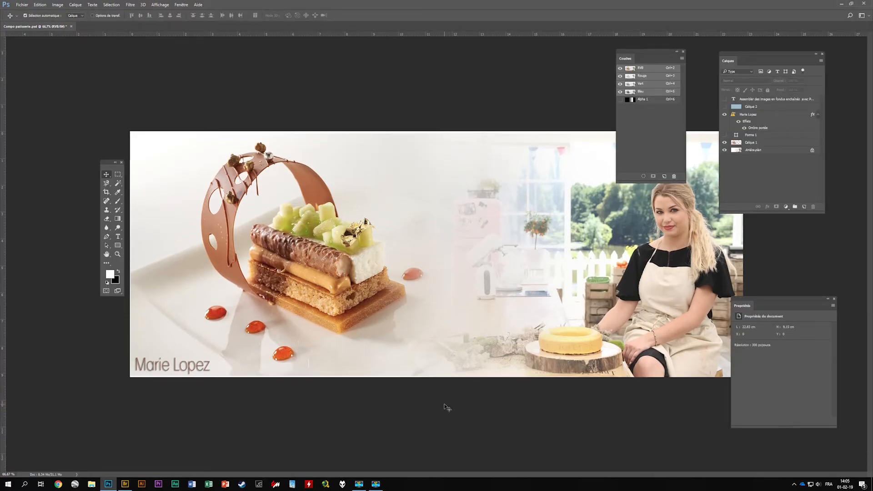